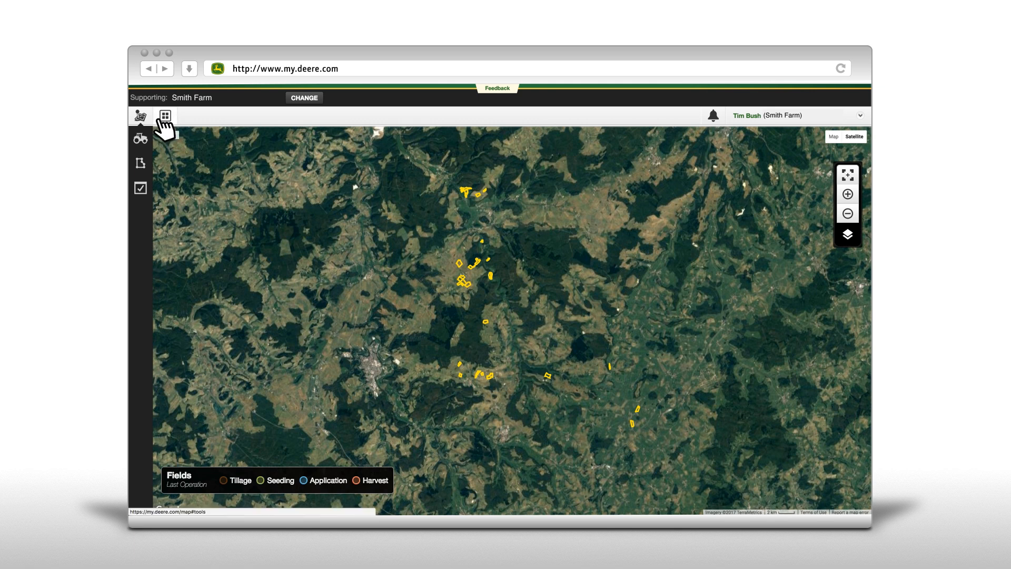
- Open the Crop Planner tool and add a new season for the year 2019
{"action": "left_click", "coordinate": [164, 121]}
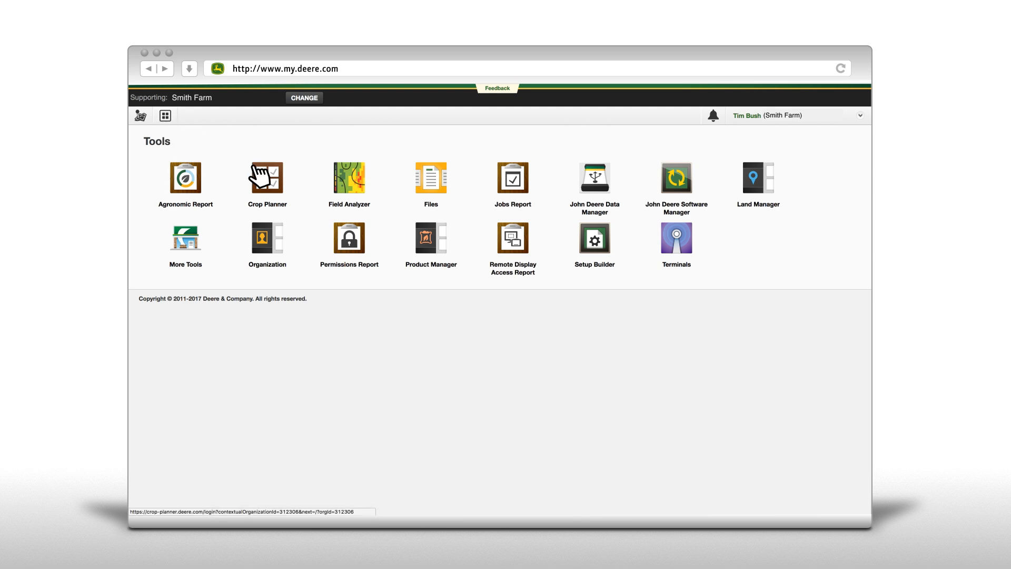
{"action": "left_click", "coordinate": [259, 177]}
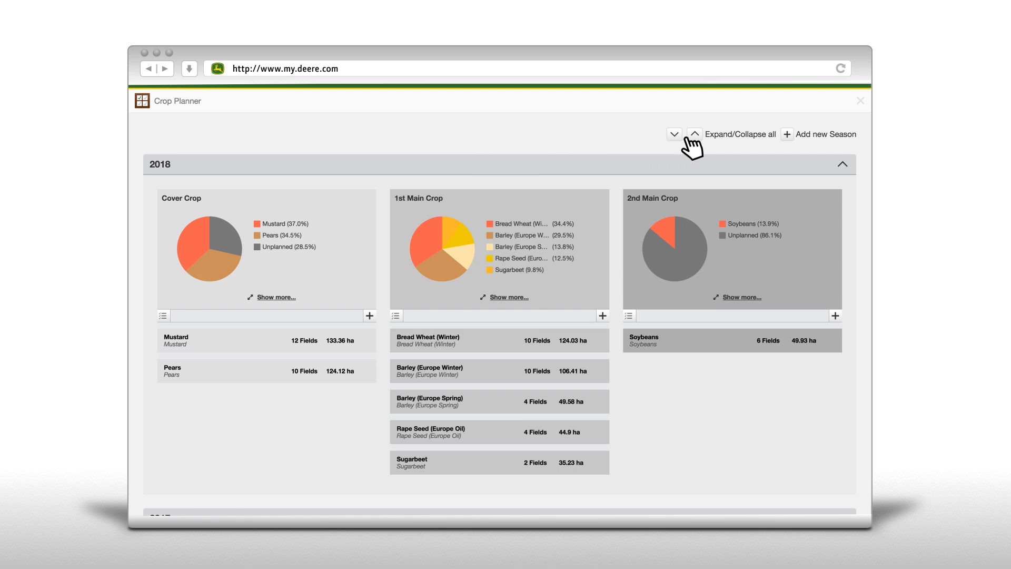
{"action": "left_click", "coordinate": [787, 135]}
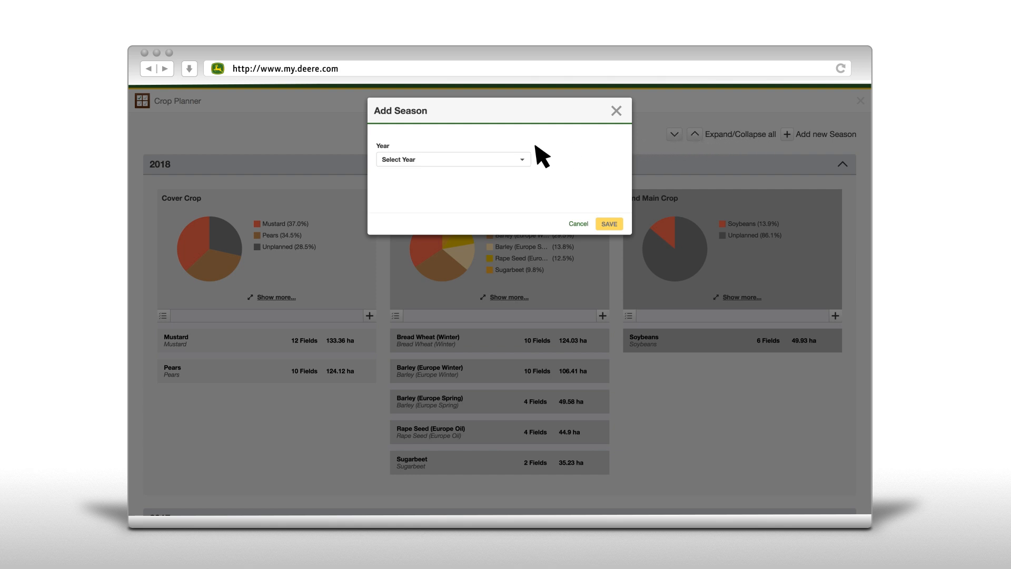
{"action": "left_click", "coordinate": [525, 162]}
{"action": "type", "text": "2019"}
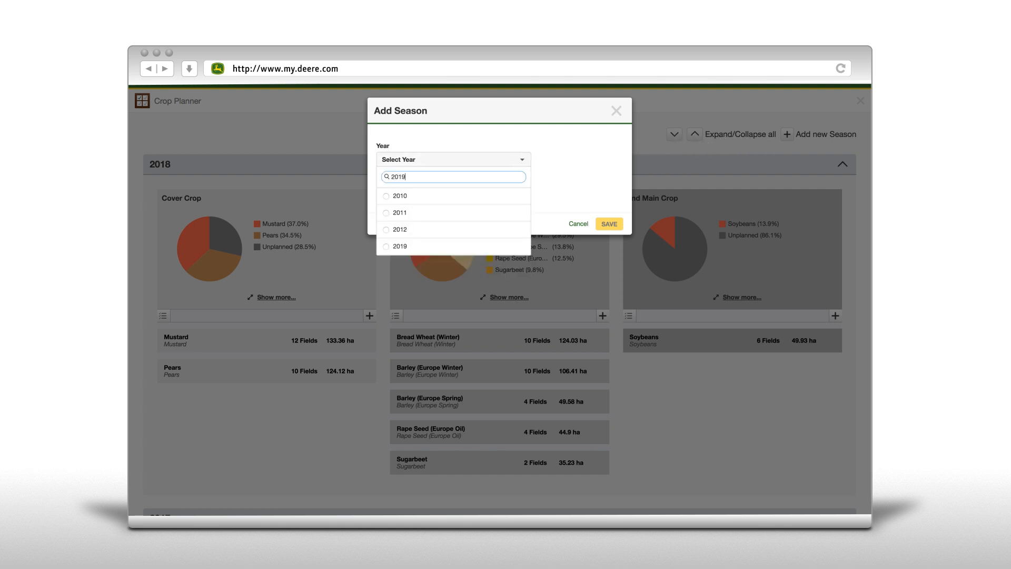
{"action": "left_click", "coordinate": [501, 196]}
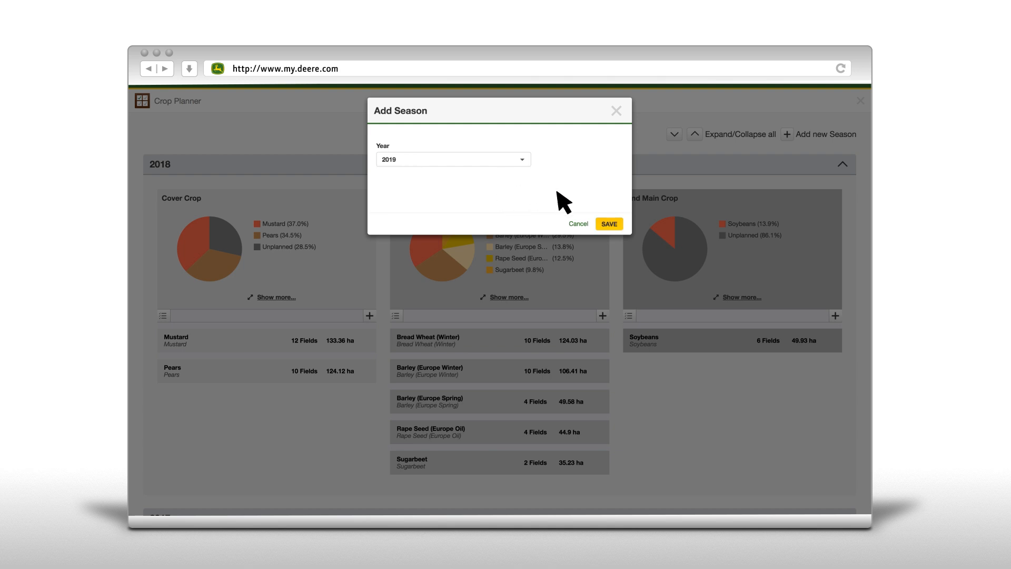
{"action": "left_click", "coordinate": [608, 224]}
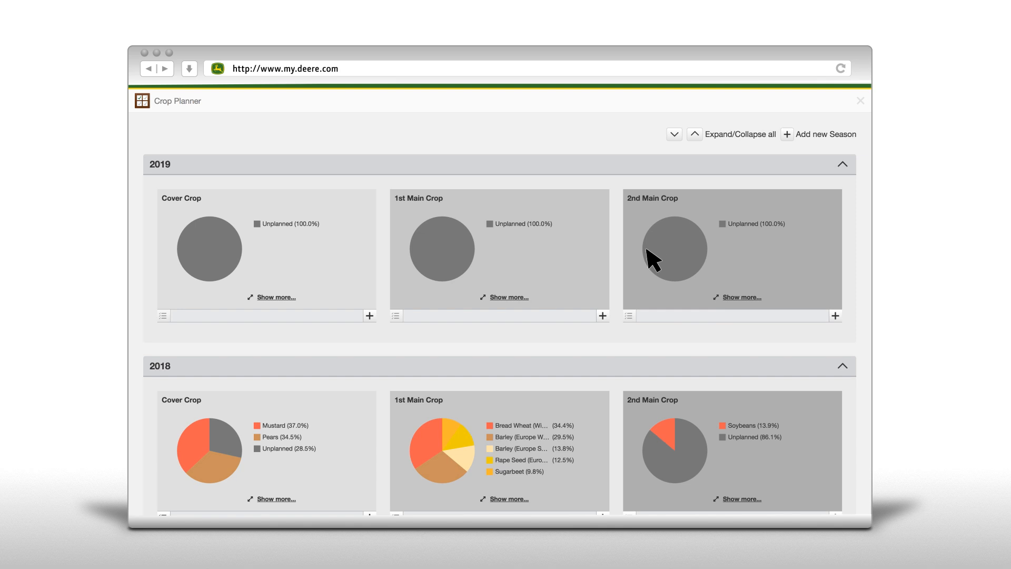
- Start a 1st Main Crop entry for 2019 with crop Grain Maize and a default average targeted yield of 90 dt/ha
{"action": "left_click", "coordinate": [603, 315]}
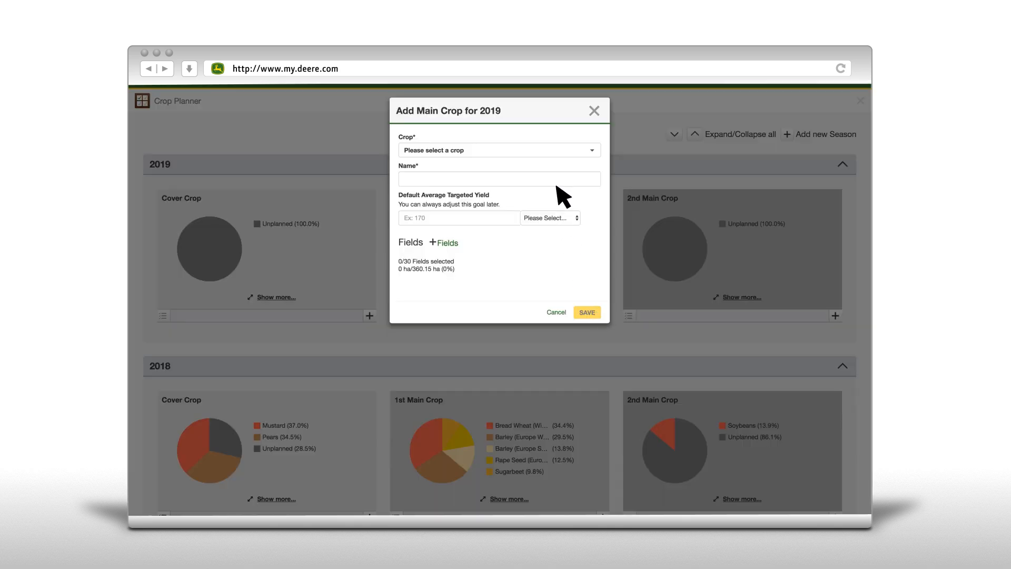
{"action": "left_click", "coordinate": [538, 150]}
{"action": "type", "text": "Grain"}
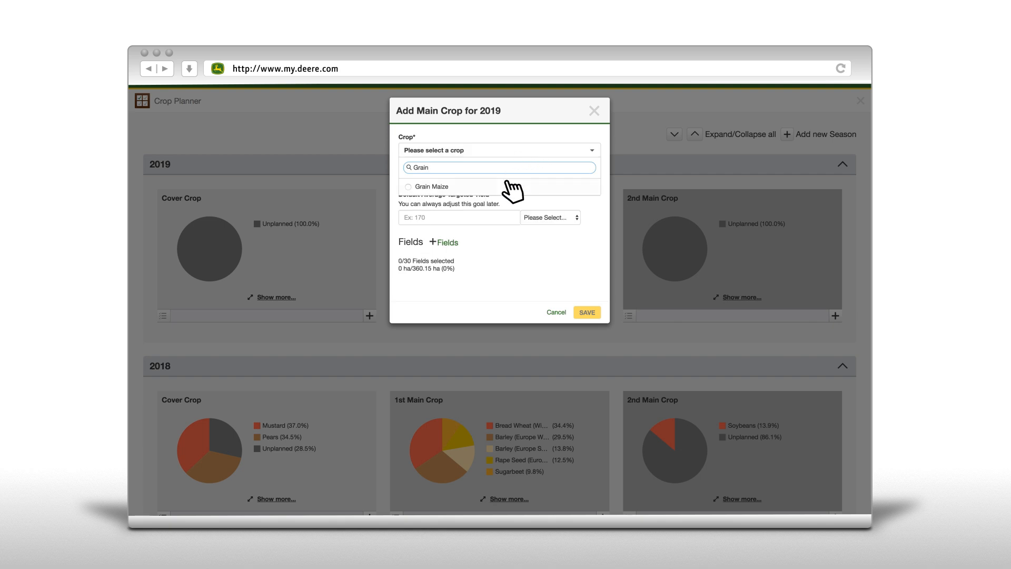
{"action": "left_click", "coordinate": [512, 187]}
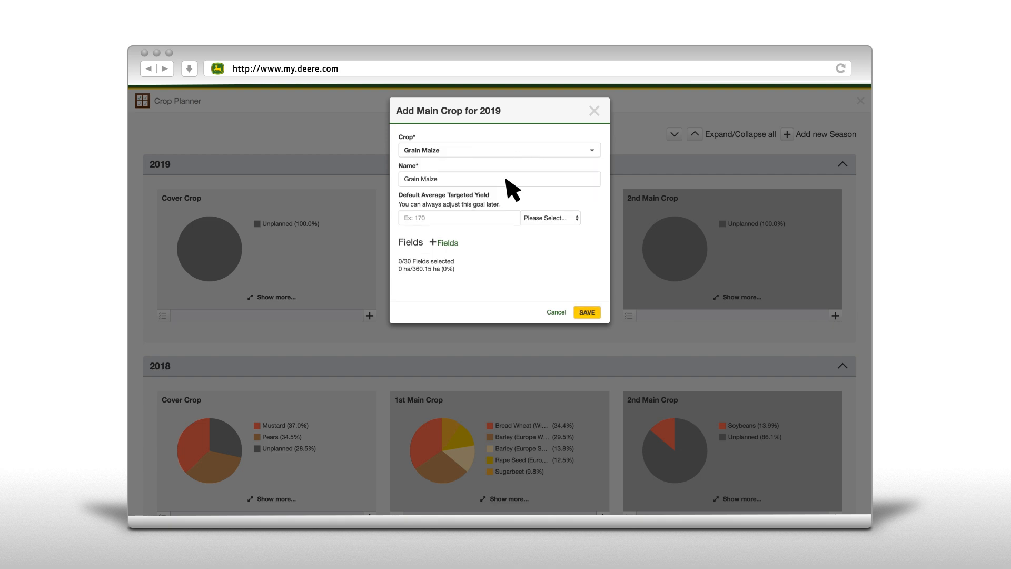
{"action": "left_click", "coordinate": [480, 217]}
{"action": "type", "text": "90"}
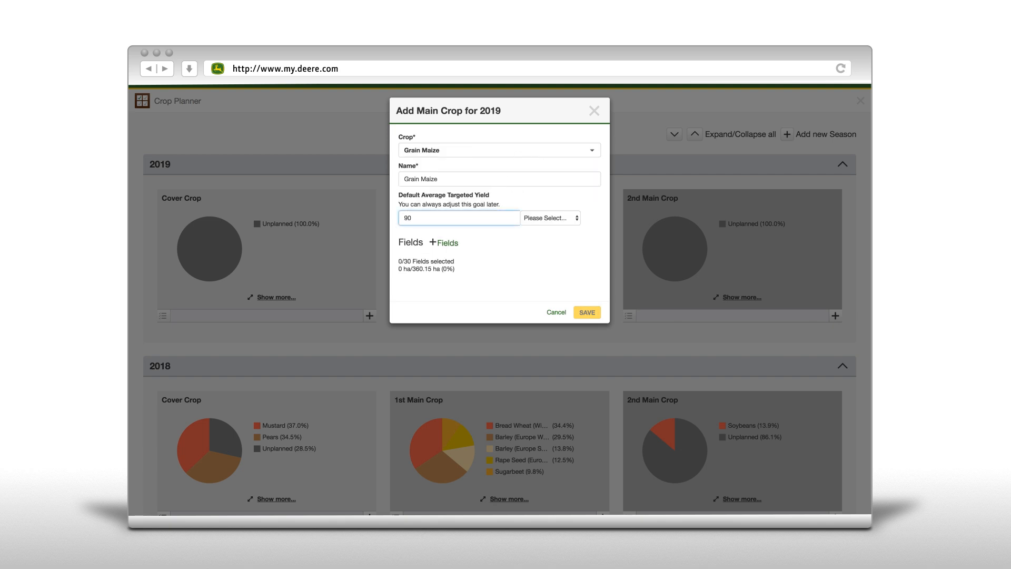
{"action": "left_click", "coordinate": [535, 221]}
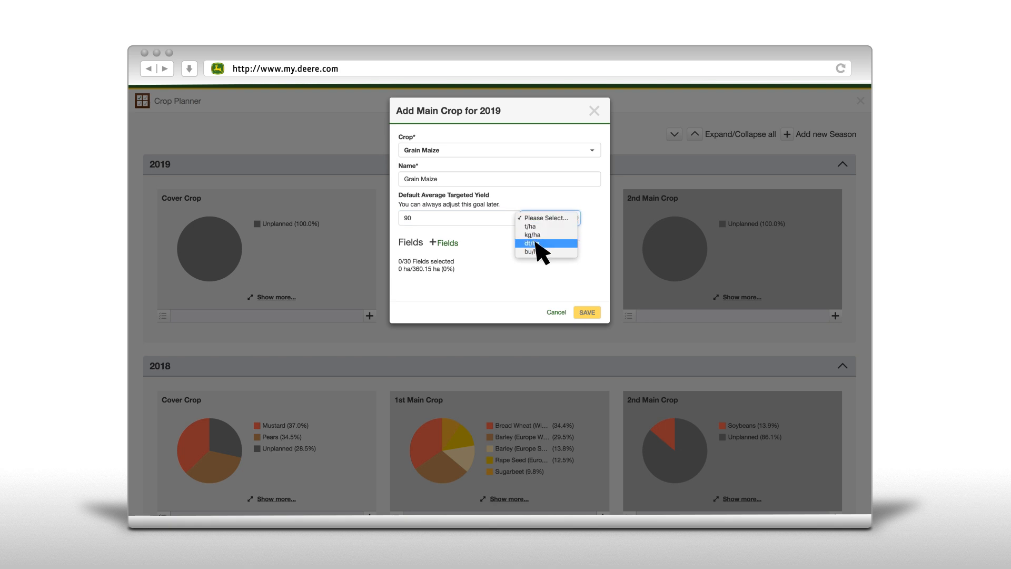
{"action": "left_click", "coordinate": [536, 242]}
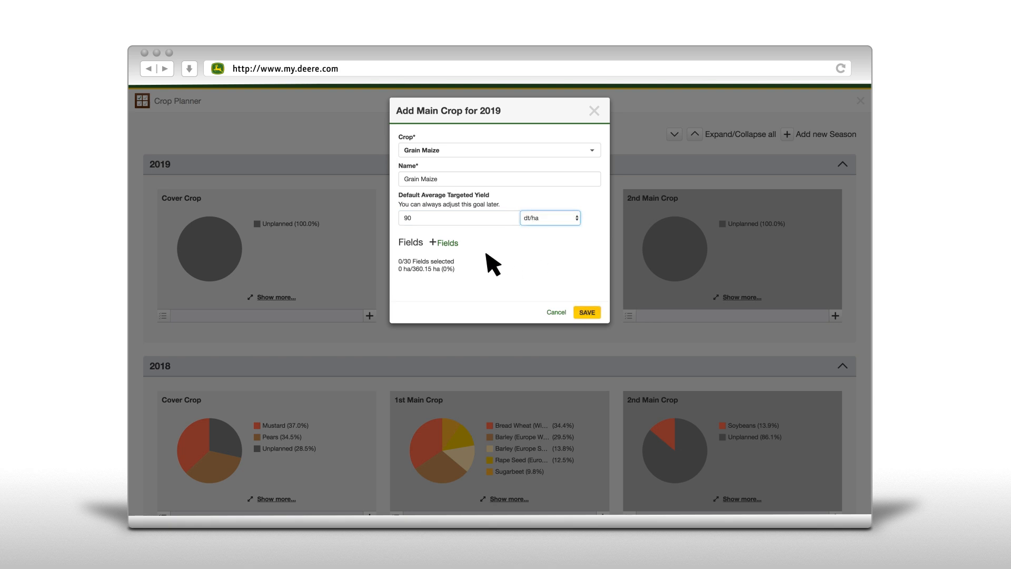
- Assign Fields 02, 11, 12, 13, 14 and 15 to the 2019 Grain Maize crop and save it
{"action": "left_click", "coordinate": [447, 244]}
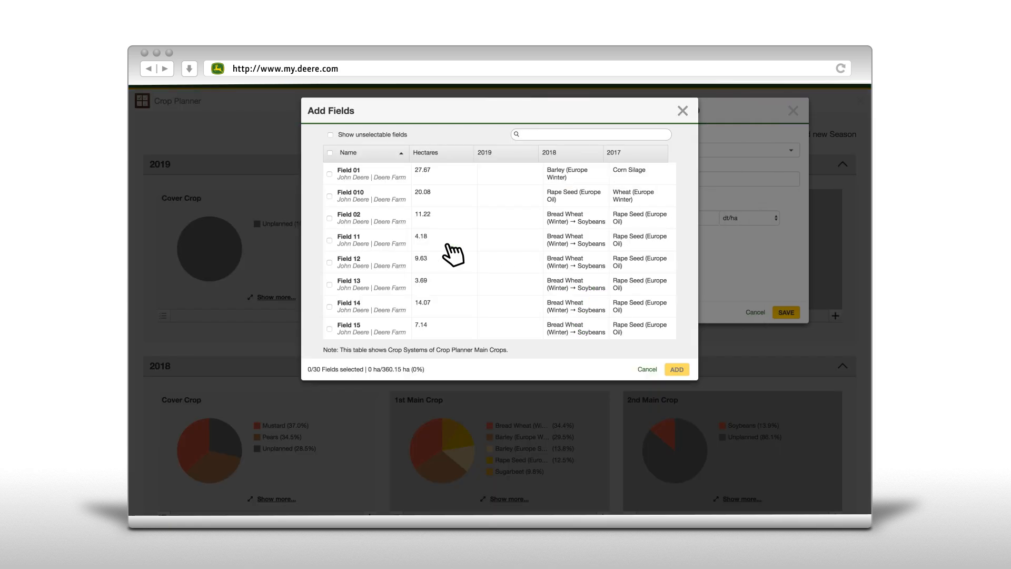
{"action": "left_click", "coordinate": [330, 218]}
{"action": "left_click", "coordinate": [330, 241]}
{"action": "left_click", "coordinate": [330, 263]}
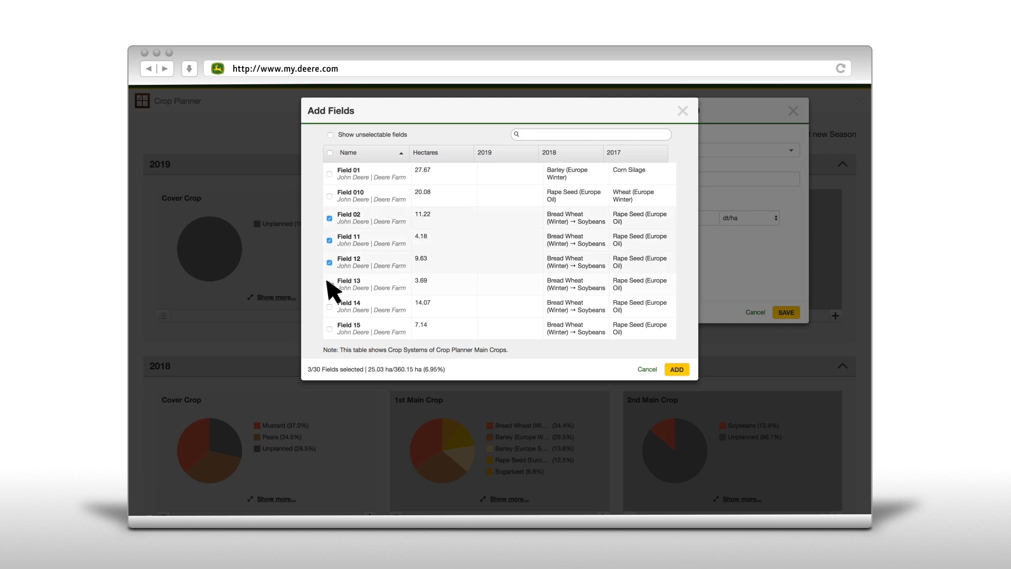
{"action": "left_click", "coordinate": [330, 284]}
{"action": "left_click", "coordinate": [330, 307]}
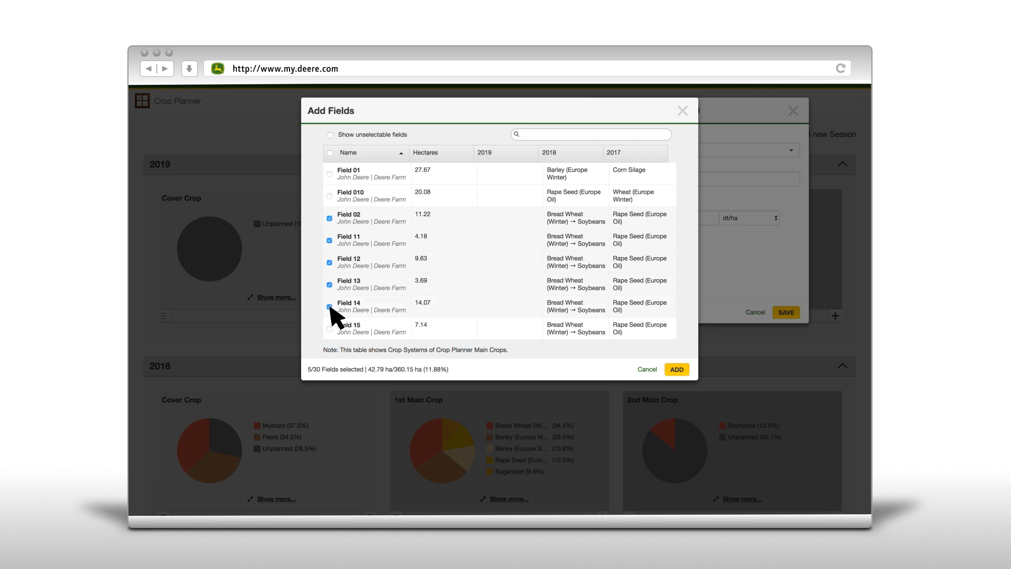
{"action": "left_click", "coordinate": [330, 329]}
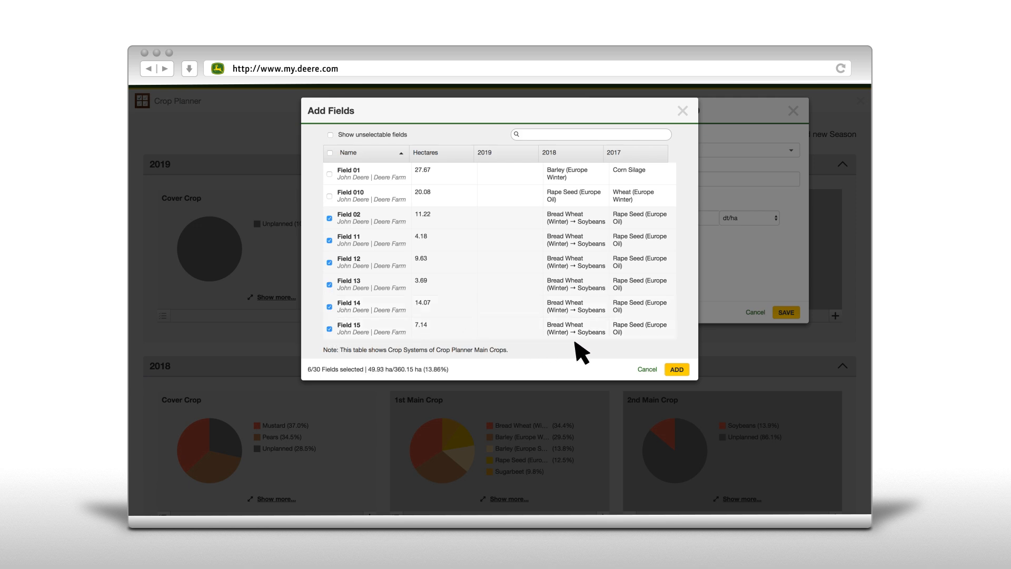
{"action": "left_click", "coordinate": [677, 369]}
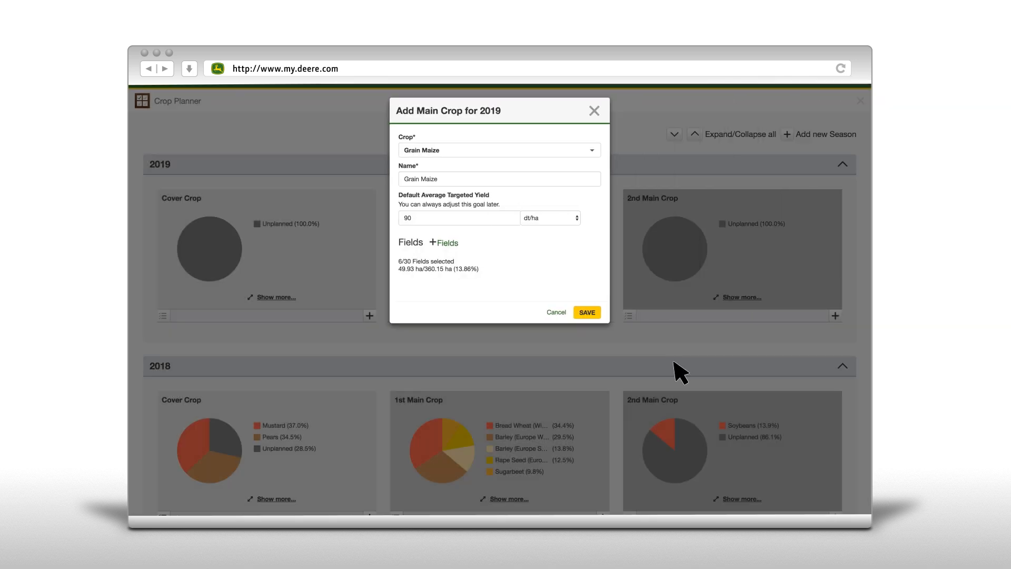
{"action": "left_click", "coordinate": [588, 310]}
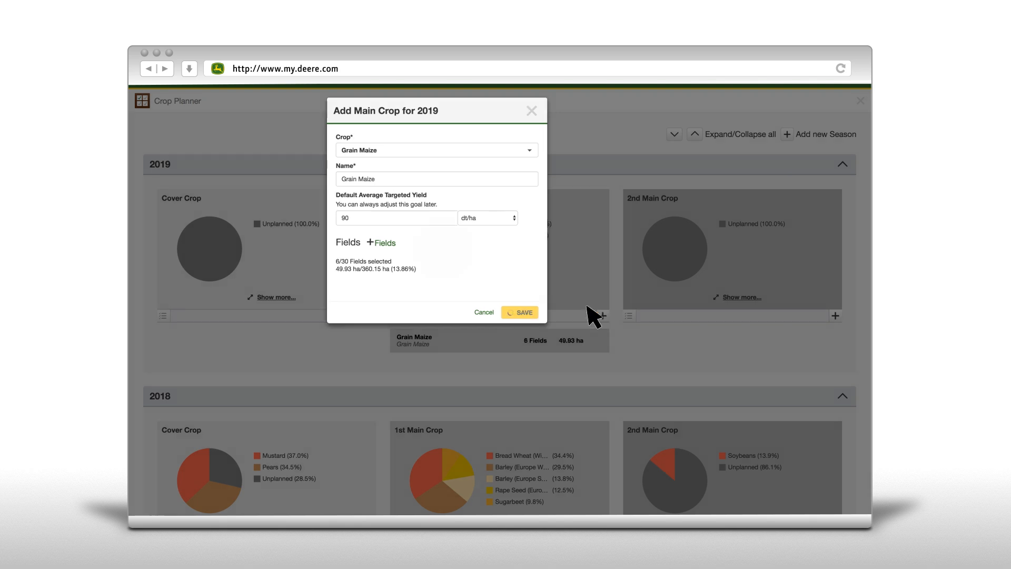
- Open the 2018 Bread Wheat (Winter) plan and start a new job under its Seeding operation
{"action": "scroll", "coordinate": [594, 316], "scroll_direction": "down", "scroll_amount": 3}
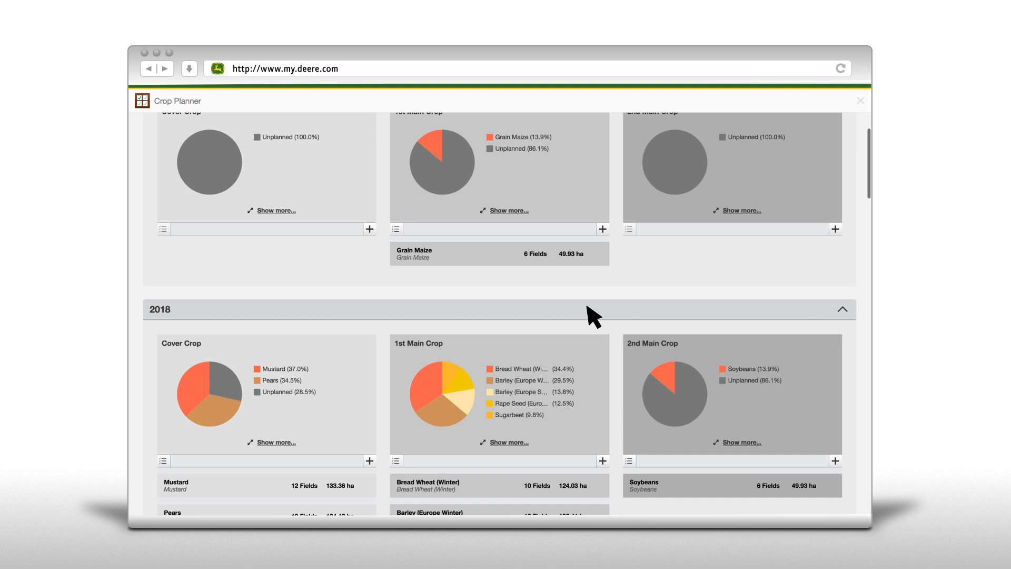
{"action": "scroll", "coordinate": [594, 316], "scroll_direction": "down", "scroll_amount": 2}
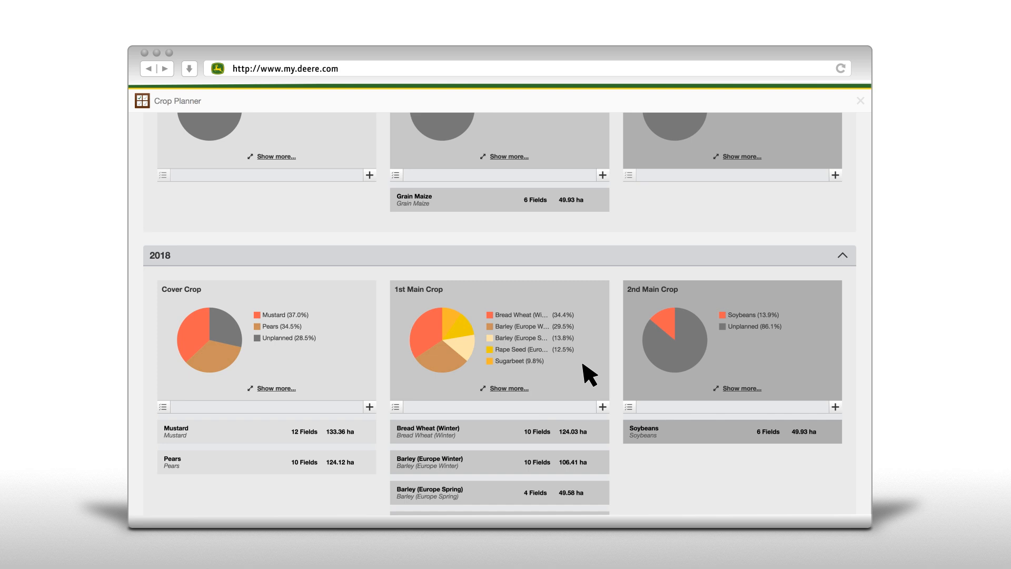
{"action": "left_click", "coordinate": [575, 423]}
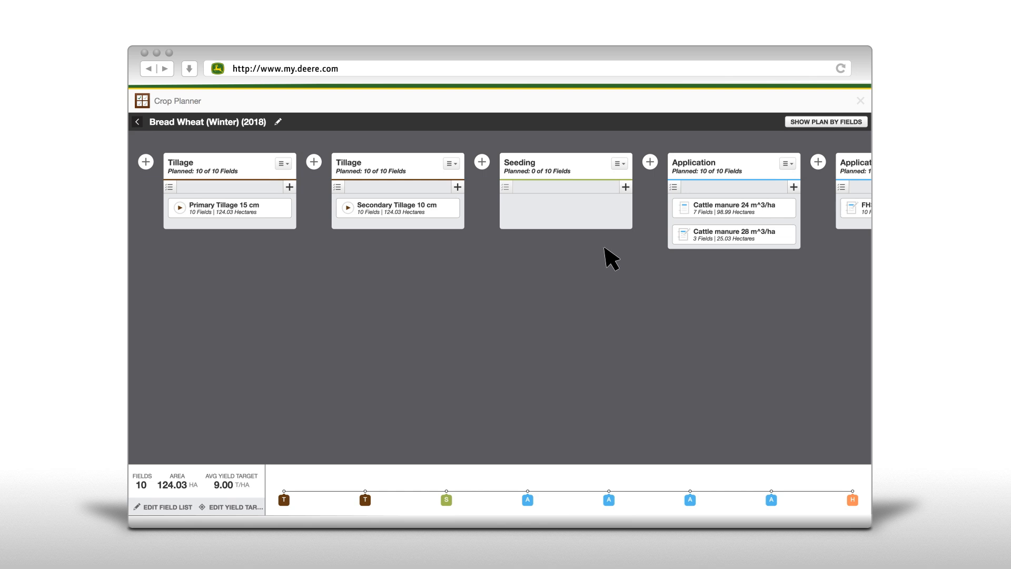
{"action": "left_click", "coordinate": [625, 187]}
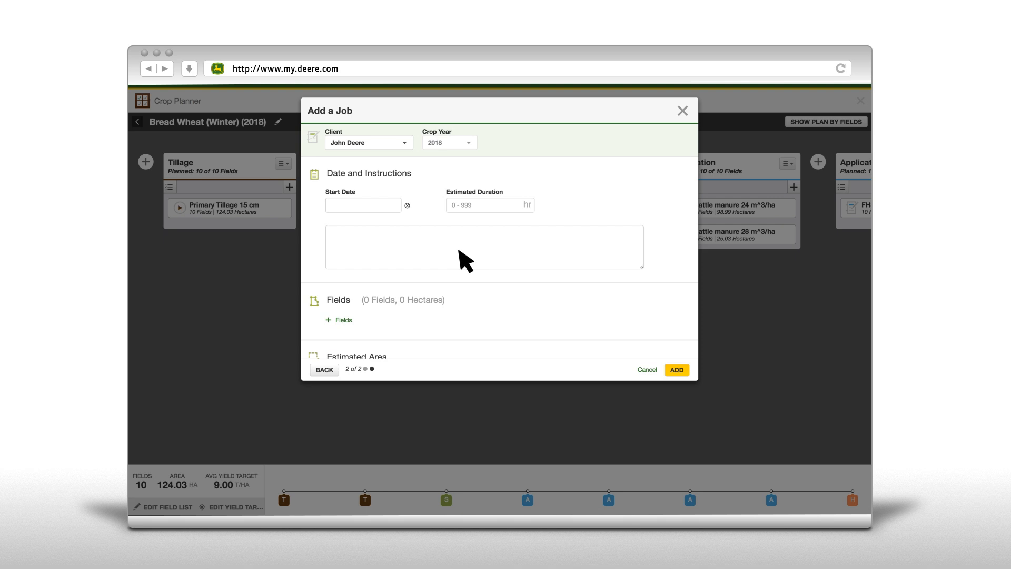
- Show unselectable fields in the job's field list, then add all selectable fields to the seeding job
{"action": "left_click", "coordinate": [343, 320]}
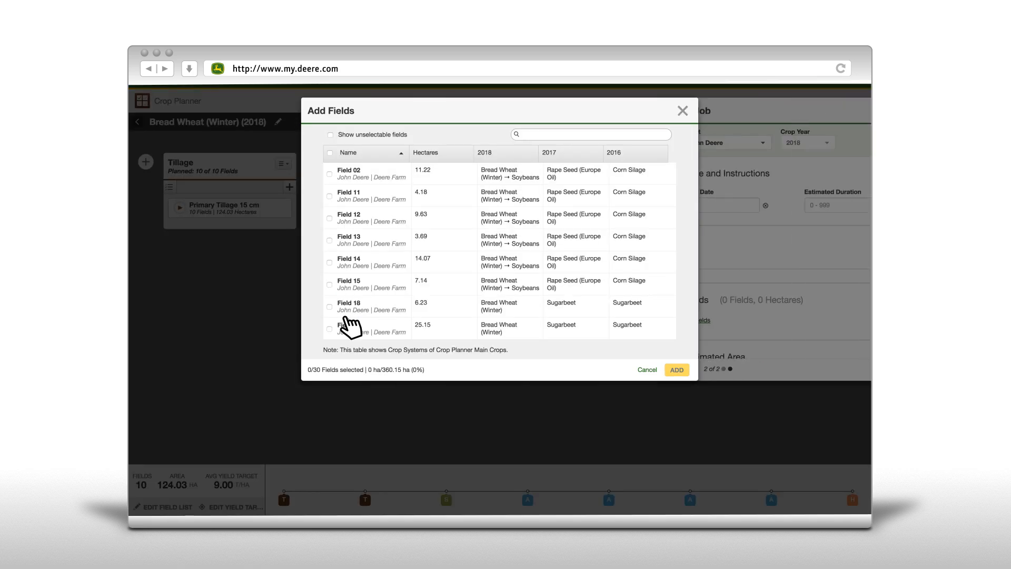
{"action": "left_click", "coordinate": [330, 134]}
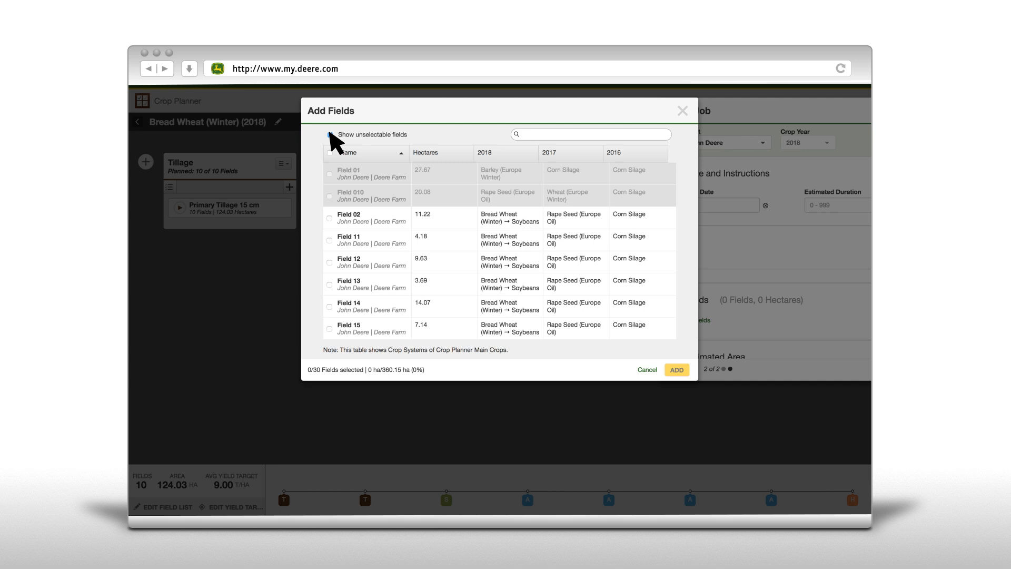
{"action": "left_click", "coordinate": [330, 153]}
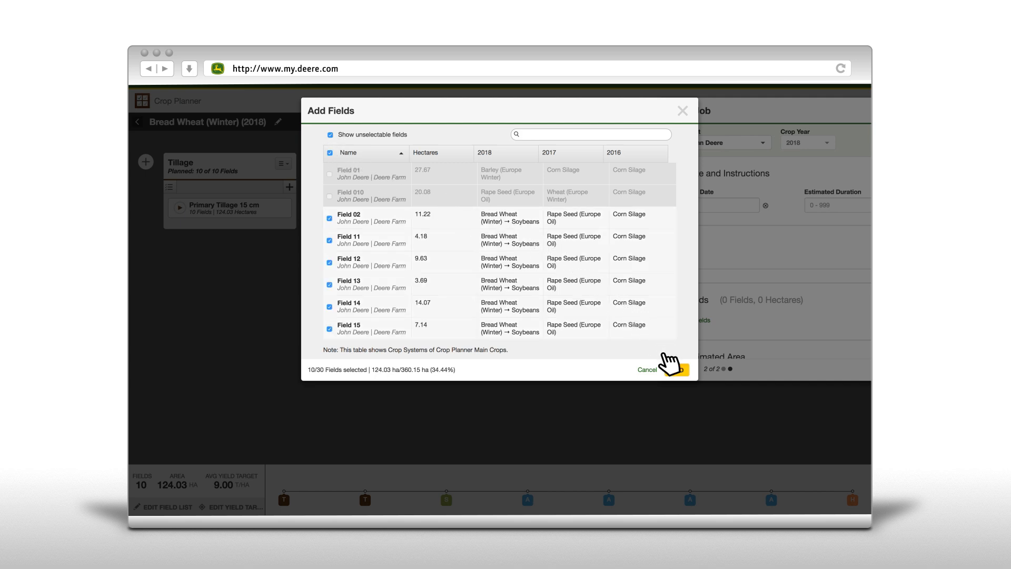
{"action": "left_click", "coordinate": [671, 367]}
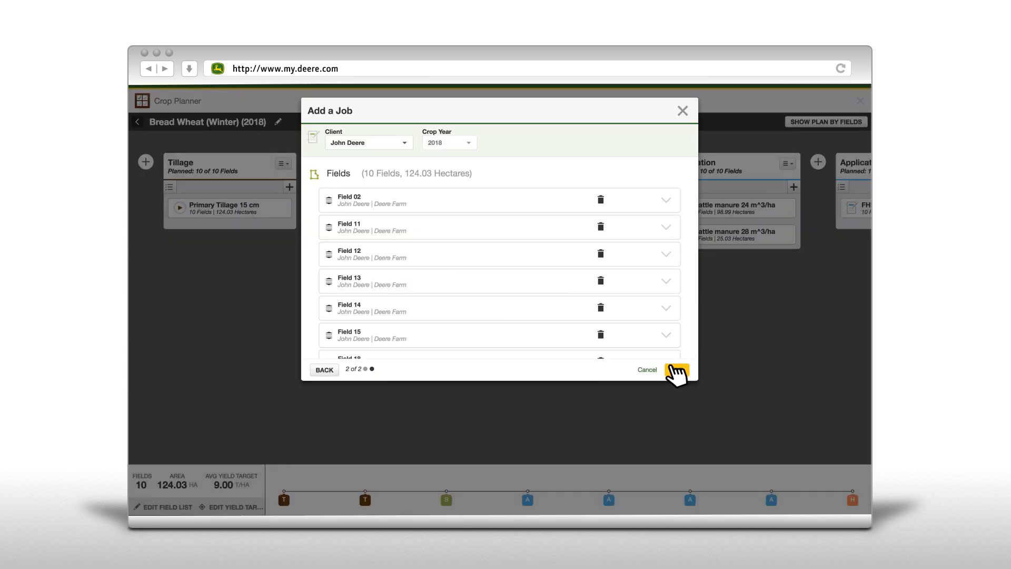
- Add equipment and people to the seeding job: machine 7310R, the Precision planter implement, and the operator's name
{"action": "scroll", "coordinate": [588, 308], "scroll_direction": "down", "scroll_amount": 2}
{"action": "scroll", "coordinate": [585, 307], "scroll_direction": "down", "scroll_amount": 10}
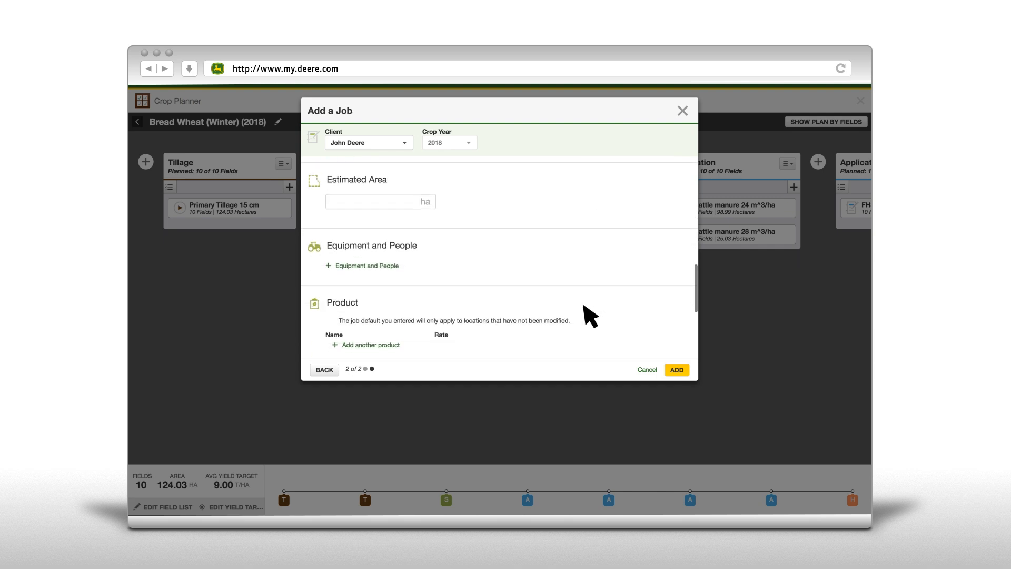
{"action": "scroll", "coordinate": [590, 315], "scroll_direction": "down", "scroll_amount": 2}
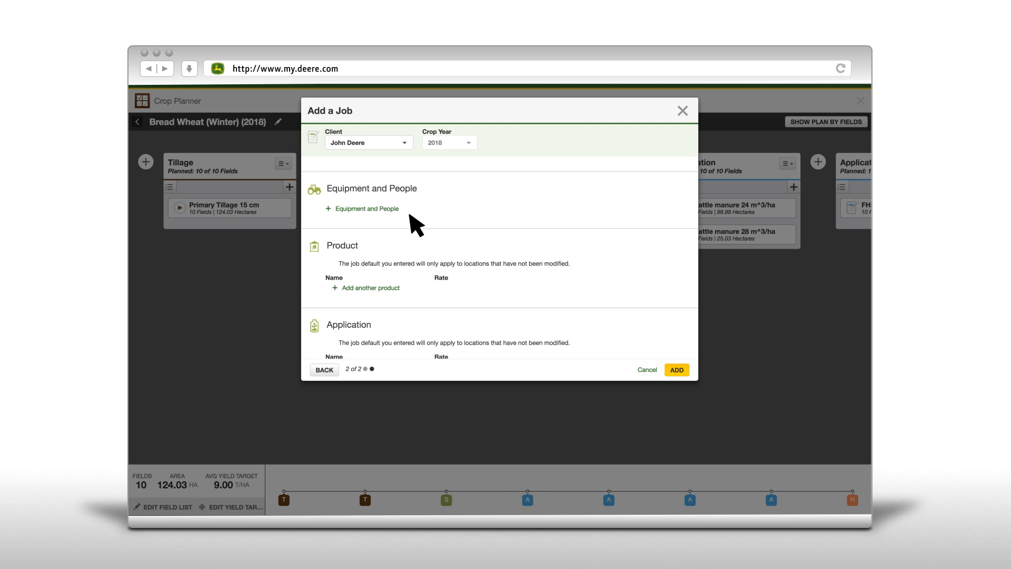
{"action": "left_click", "coordinate": [384, 209]}
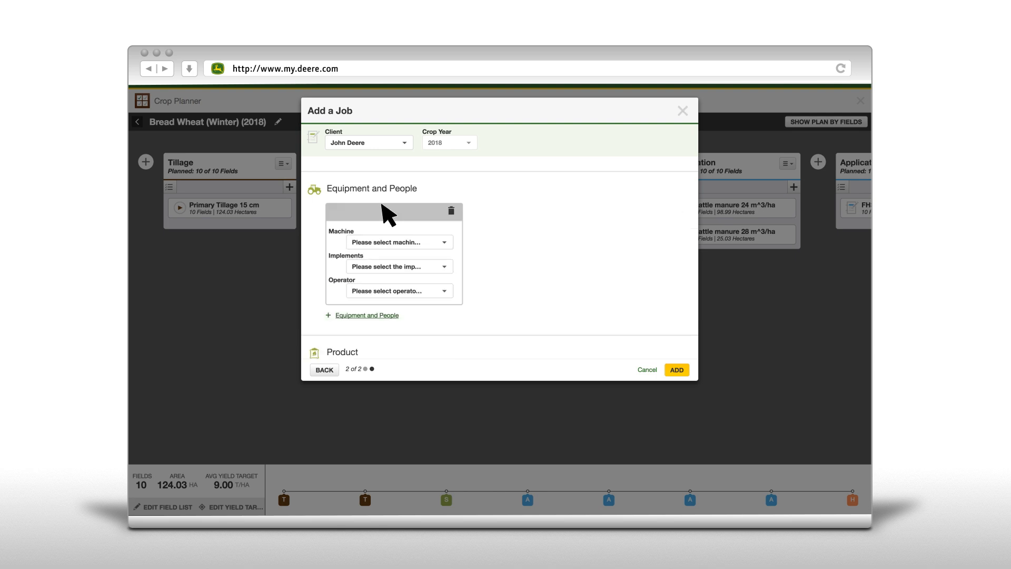
{"action": "left_click", "coordinate": [390, 243]}
{"action": "left_click", "coordinate": [388, 279]}
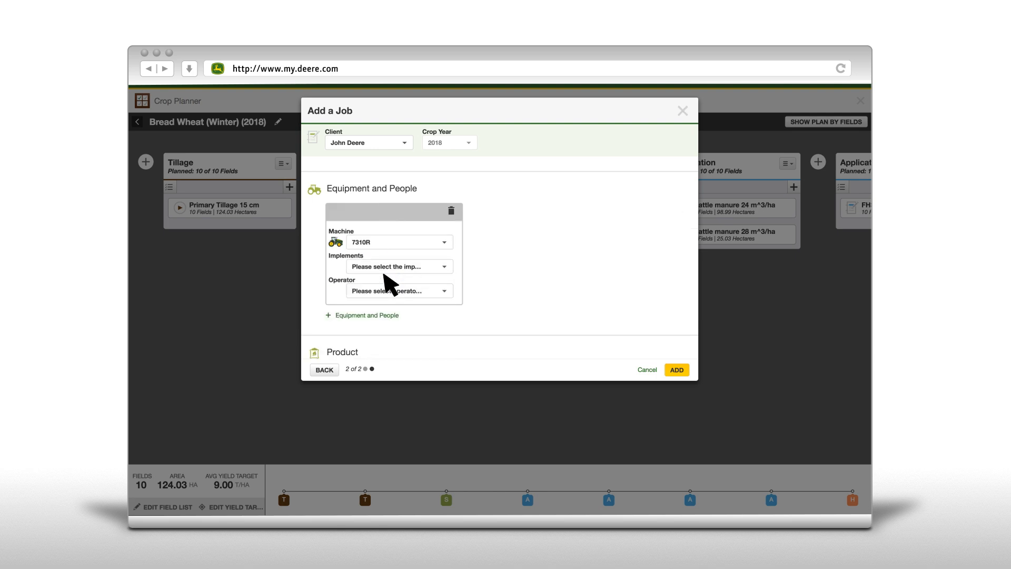
{"action": "left_click", "coordinate": [388, 267]}
{"action": "type", "text": "pre"}
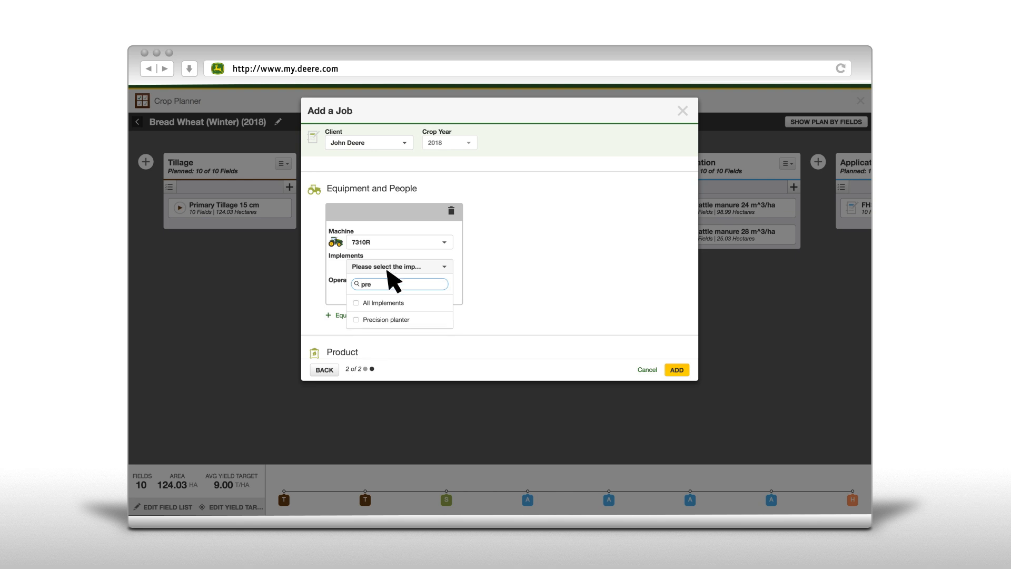
{"action": "left_click", "coordinate": [391, 316]}
{"action": "left_click", "coordinate": [472, 319]}
{"action": "left_click", "coordinate": [435, 294]}
{"action": "type", "text": "bus"}
{"action": "left_click", "coordinate": [411, 327]}
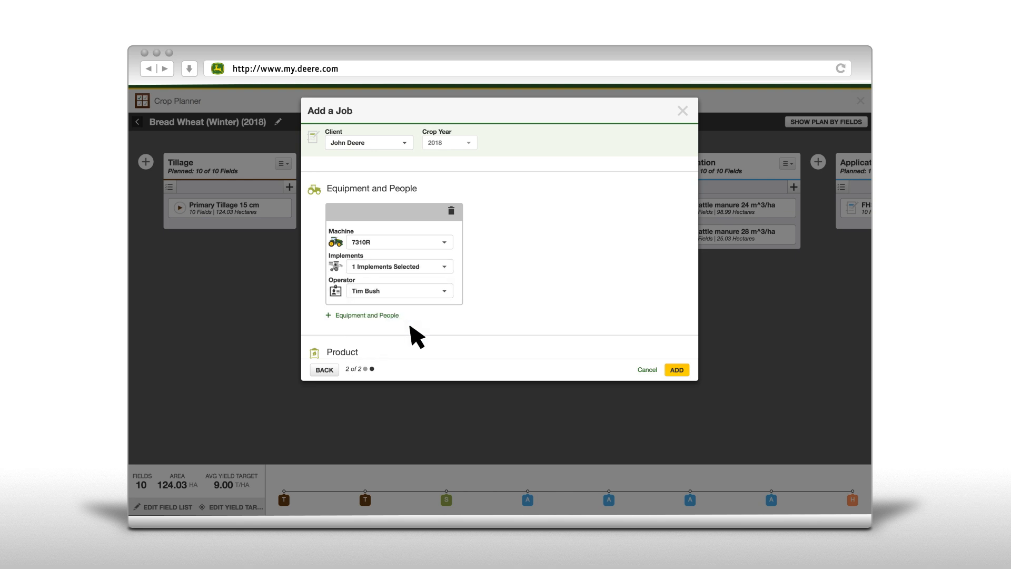
- Set the job's product to Bauermeister at a rate of 250 kg/ha and add the job to the plan
{"action": "scroll", "coordinate": [469, 332], "scroll_direction": "down", "scroll_amount": 5}
{"action": "left_click", "coordinate": [390, 257]}
{"action": "left_click", "coordinate": [390, 293]}
{"action": "left_click", "coordinate": [464, 256]}
{"action": "type", "text": "250"}
{"action": "left_click", "coordinate": [514, 256]}
{"action": "left_click", "coordinate": [514, 266]}
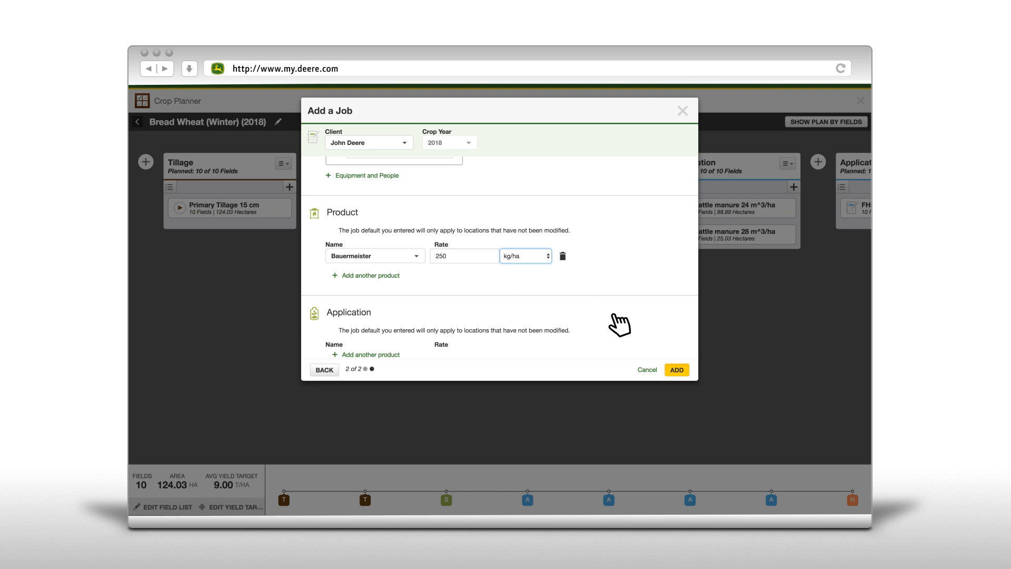
{"action": "left_click", "coordinate": [677, 370]}
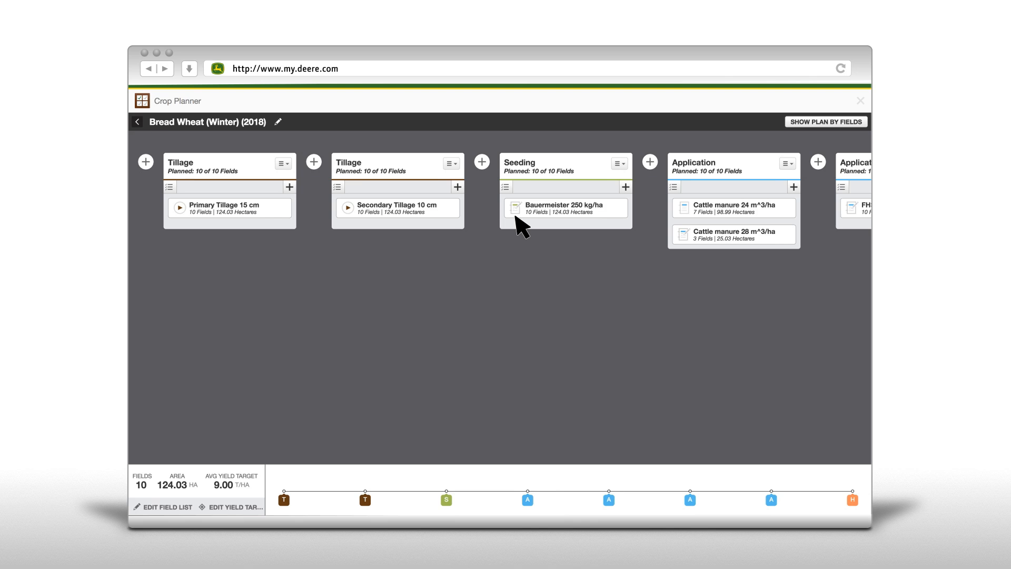
- Release the Bauermeister 250 kg/ha seeding job for execution with a start date of 10/25/2017
{"action": "left_click", "coordinate": [505, 187]}
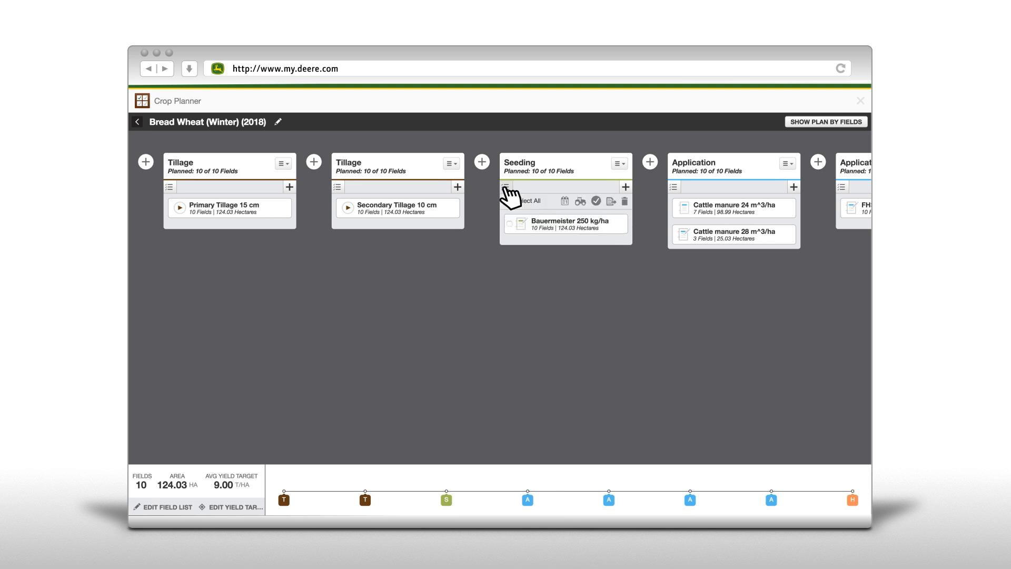
{"action": "left_click", "coordinate": [509, 223]}
{"action": "left_click", "coordinate": [610, 202]}
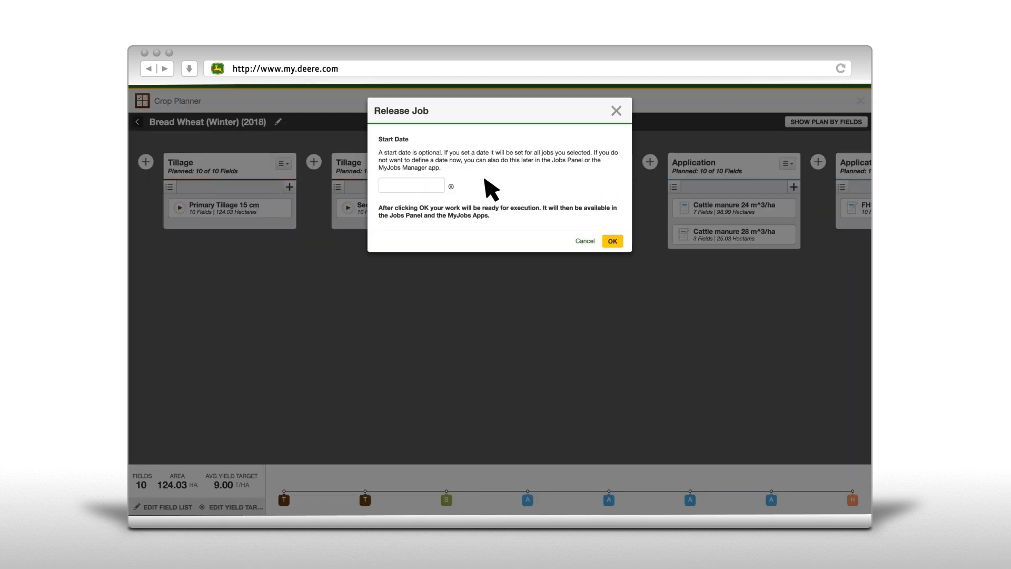
{"action": "left_click", "coordinate": [426, 182]}
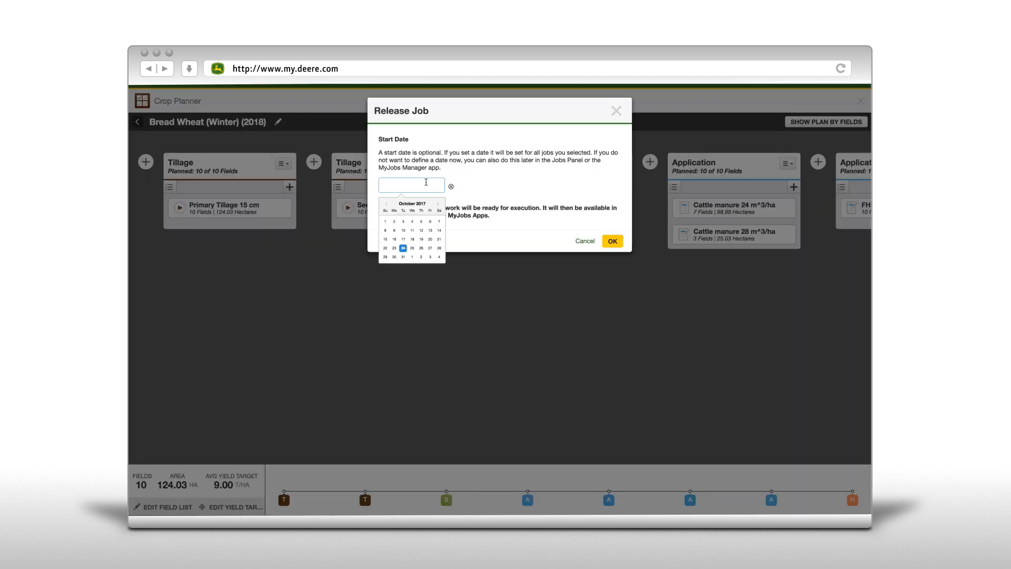
{"action": "left_click", "coordinate": [412, 248]}
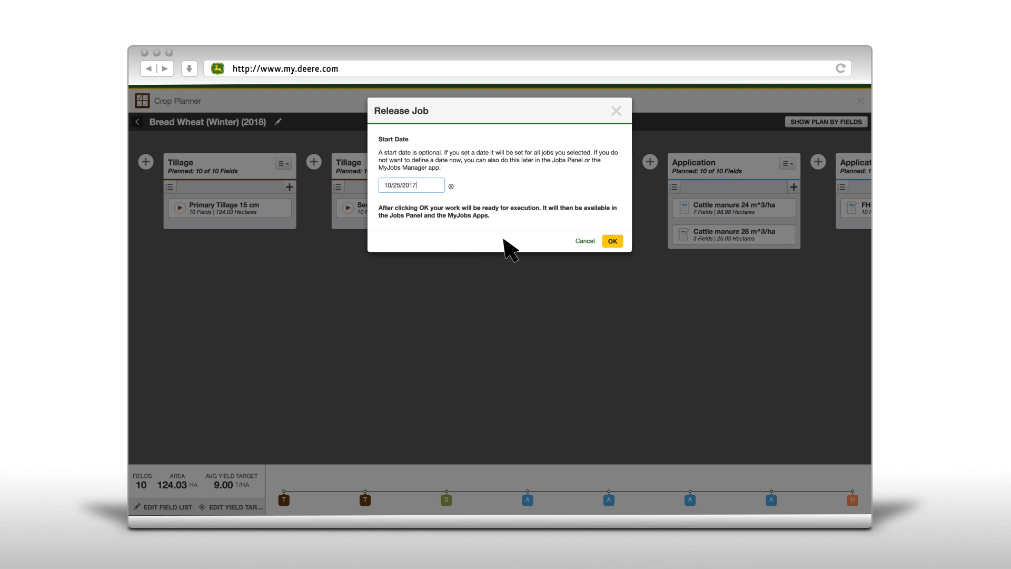
{"action": "left_click", "coordinate": [611, 241]}
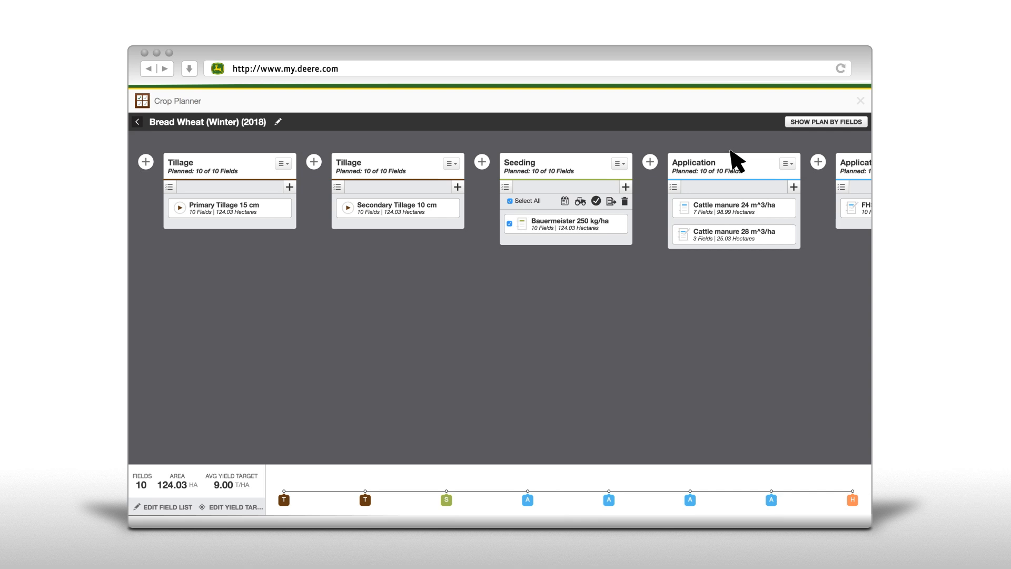
- Review the Bread Wheat (Winter) work plan by field, then inspect the plan's field list without changing it
{"action": "left_click", "coordinate": [801, 122]}
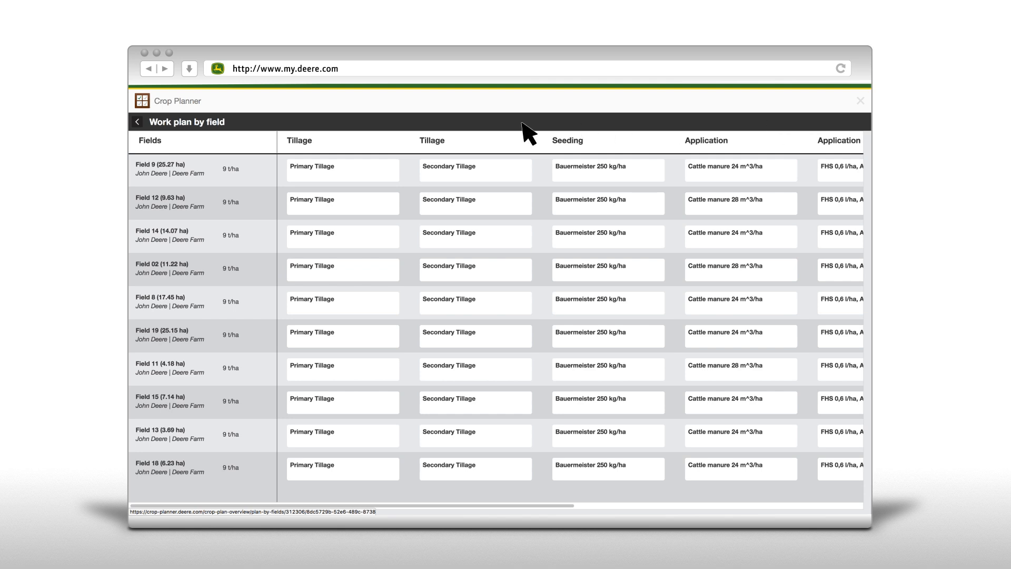
{"action": "left_click", "coordinate": [138, 122]}
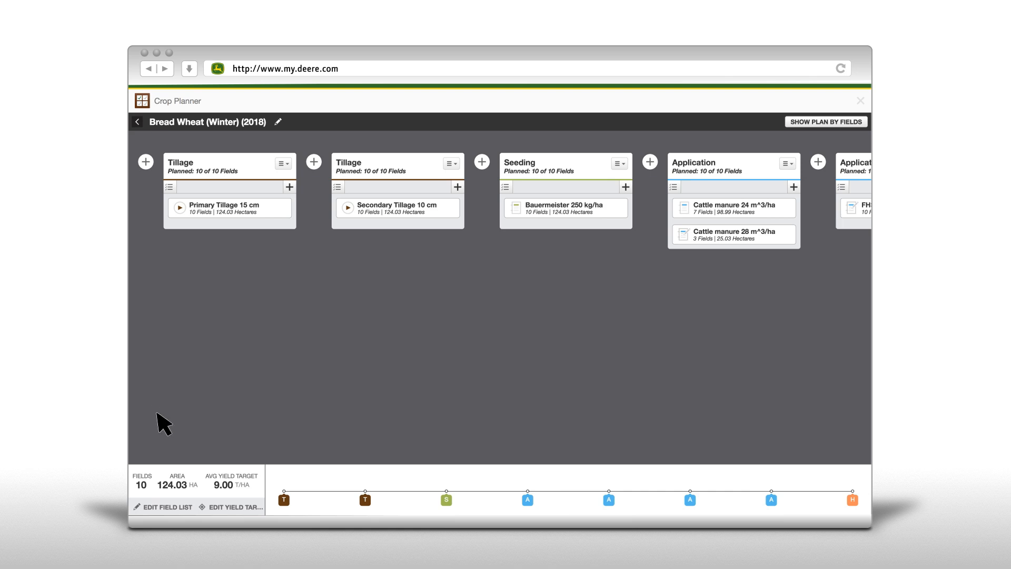
{"action": "left_click", "coordinate": [158, 502]}
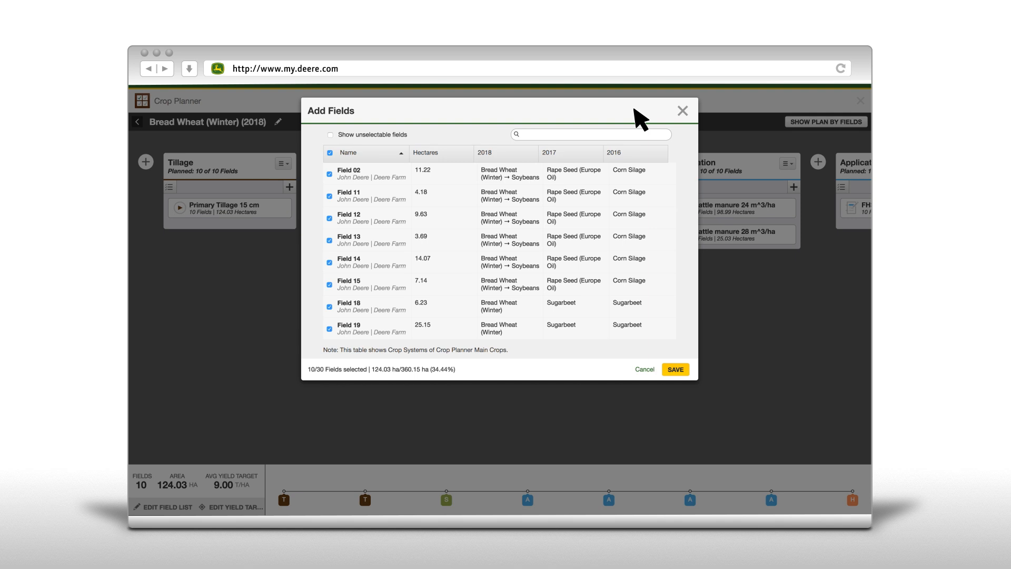
{"action": "left_click", "coordinate": [685, 112]}
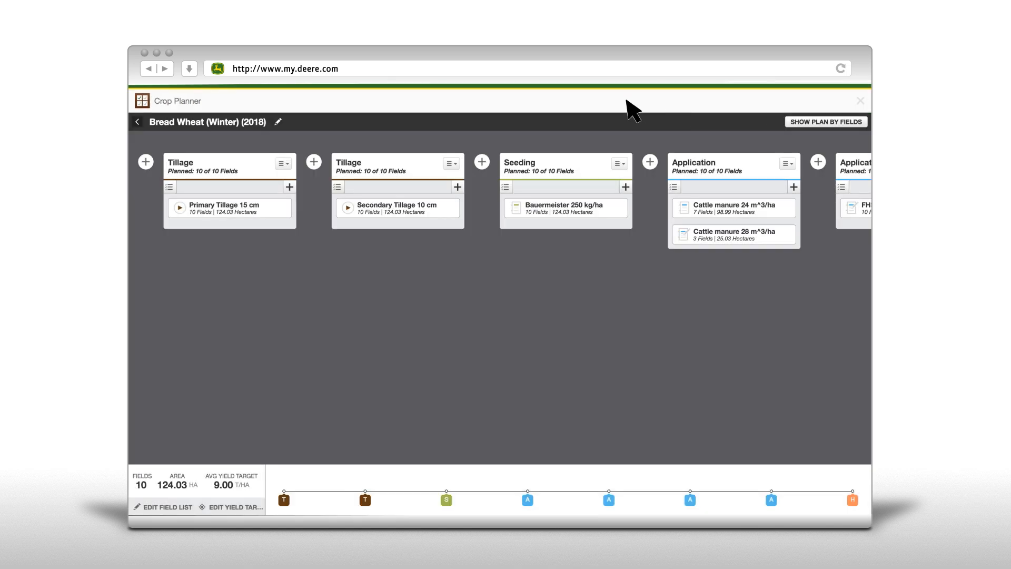
- Return to the season overview, close Crop Planner and open the MyJohnDeere map
{"action": "left_click", "coordinate": [137, 123]}
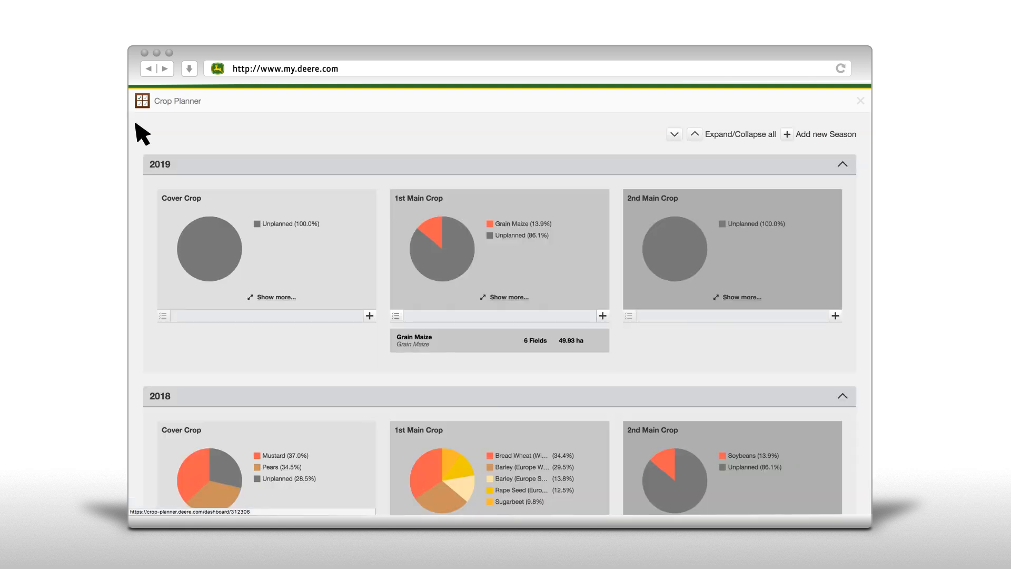
{"action": "left_click", "coordinate": [859, 99]}
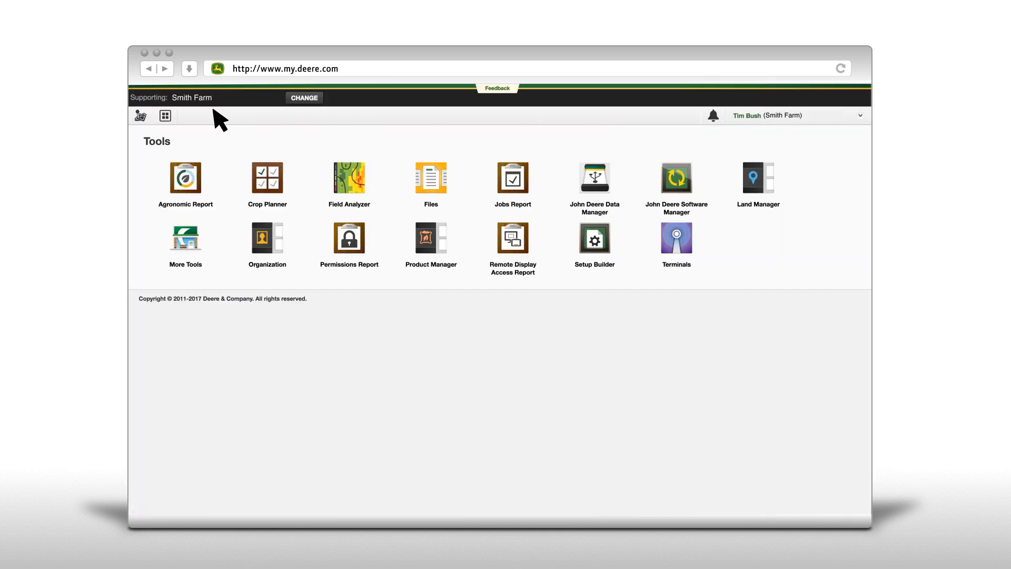
{"action": "left_click", "coordinate": [140, 116]}
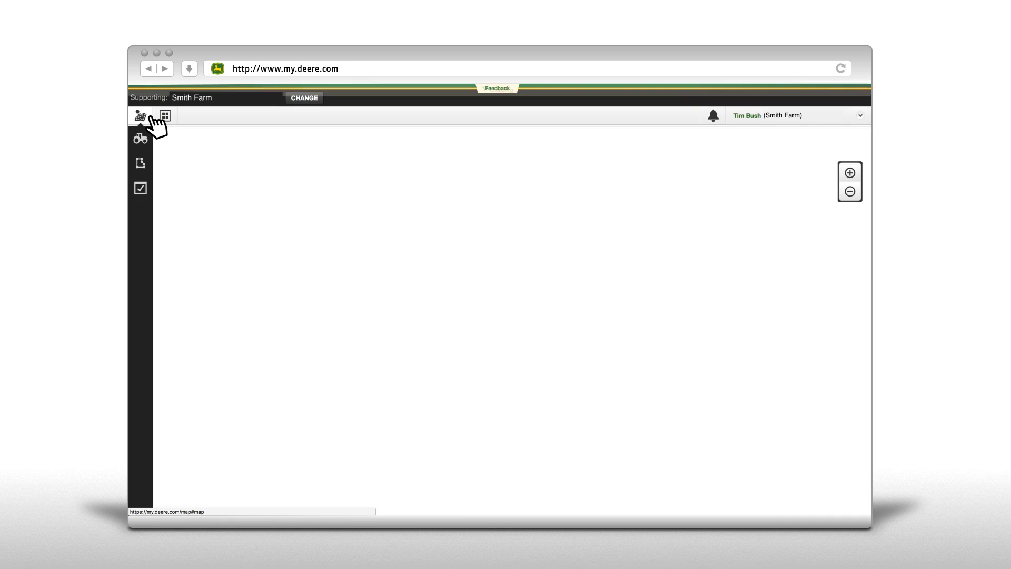